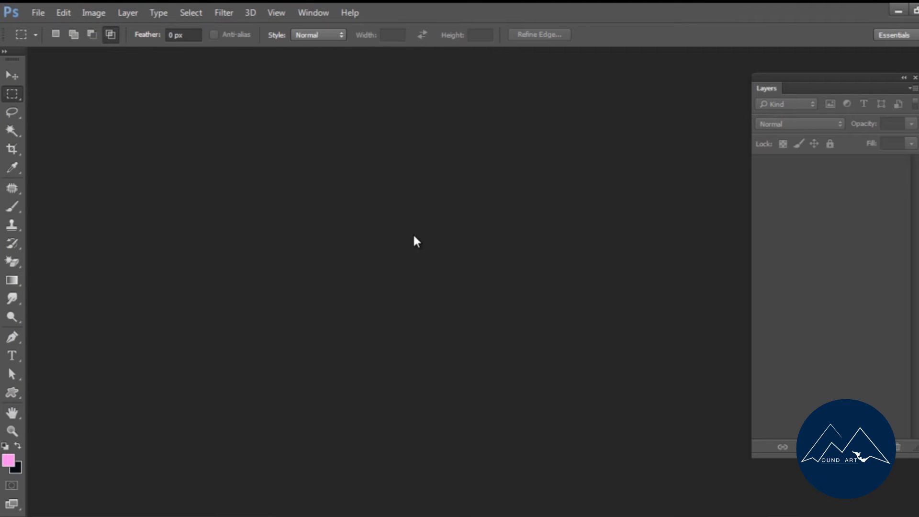
Open the surya-wallpapers portrait photo from the tube folder on Local Disk (F:).
left_click(21, 75)
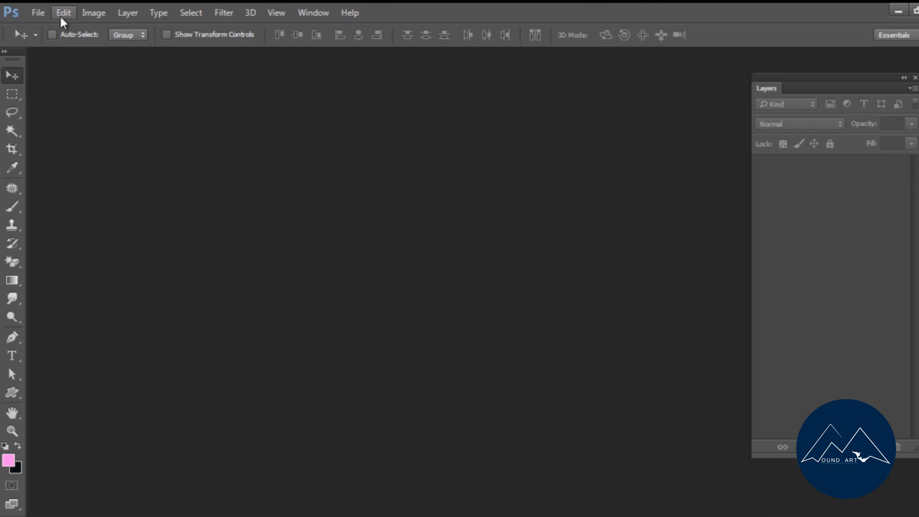
left_click(39, 12)
left_click(51, 39)
left_click(227, 134)
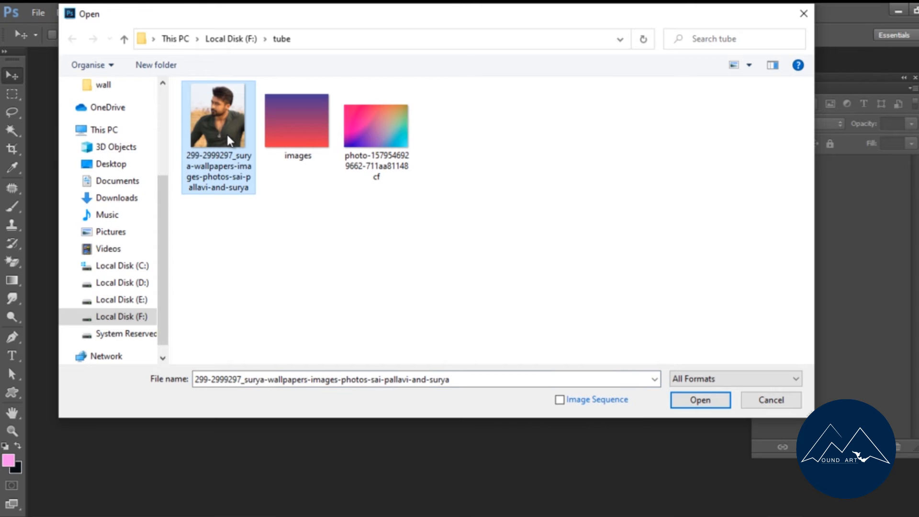
double_click(227, 134)
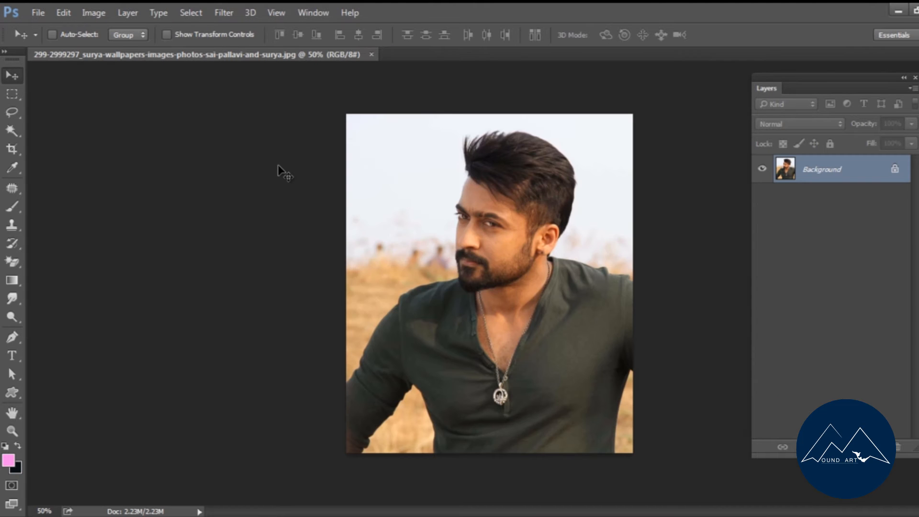
Select the man's hair, face, neck and open collar area with the Quick Selection tool.
right_click(10, 130)
left_click(55, 128)
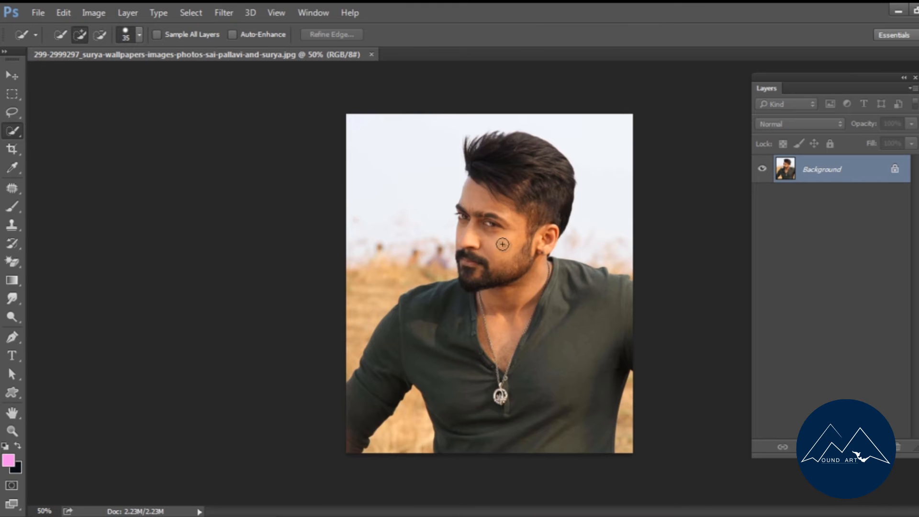
key("ctrl+plus")
mouse_move(469, 260)
left_mouse_down()
mouse_move(461, 280)
mouse_move(542, 256)
mouse_move(558, 225)
mouse_move(560, 165)
left_mouse_up()
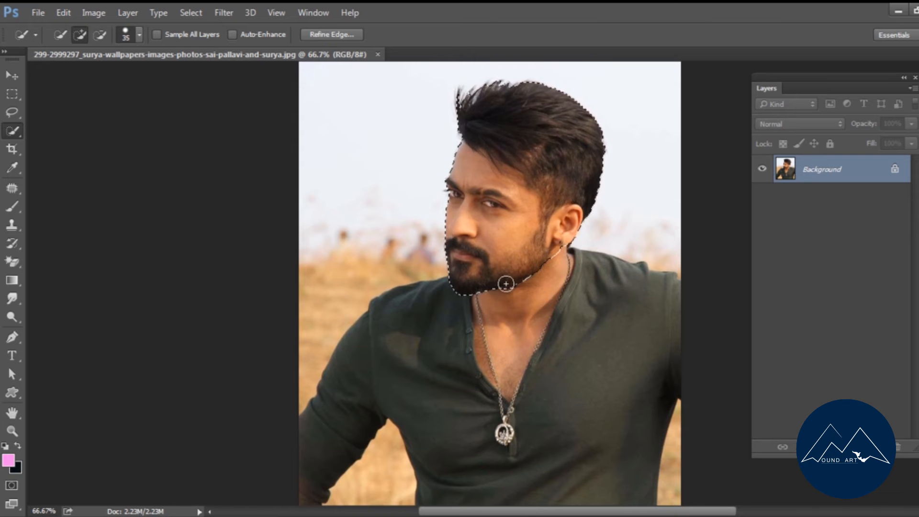
left_click_drag(497, 318, 492, 348)
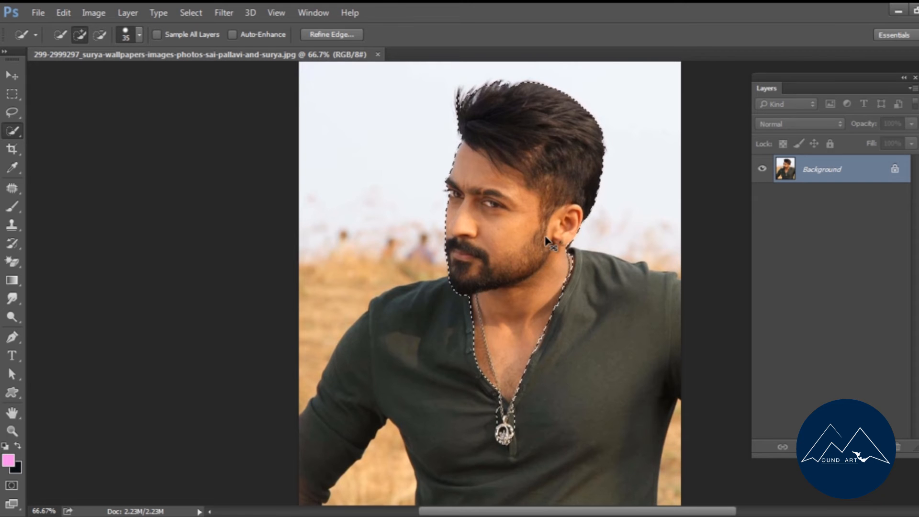
Apply a Threshold adjustment with level 90 to the selected head and neck.
left_click(90, 13)
mouse_move(108, 53)
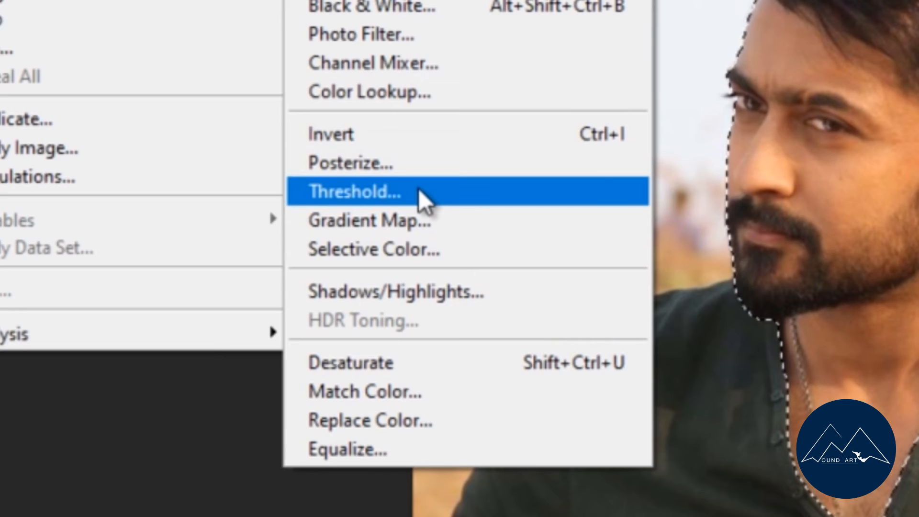
left_click(418, 192)
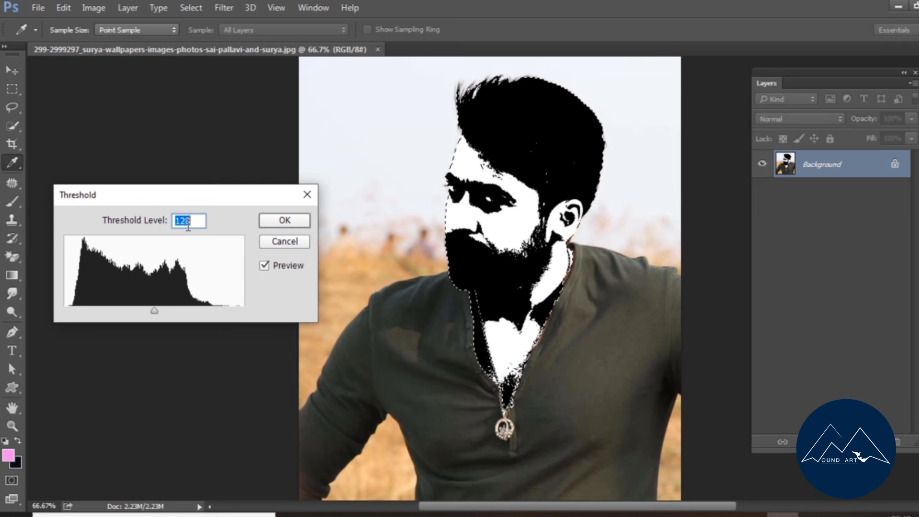
left_click_drag(154, 311, 124, 315)
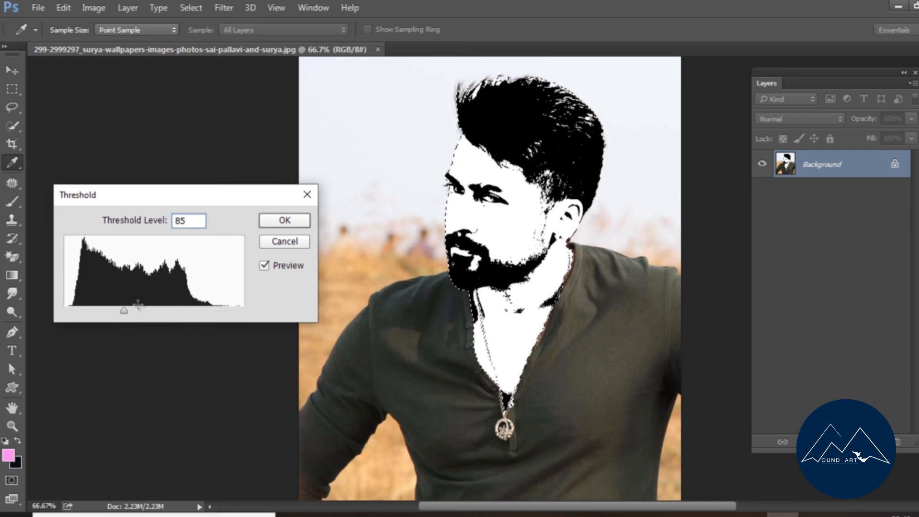
key("BackSpace")
key("BackSpace")
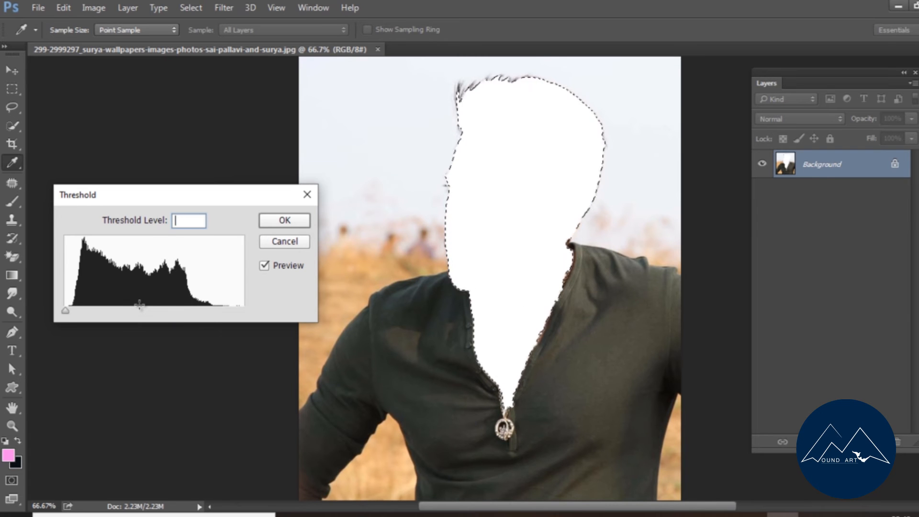
type("90")
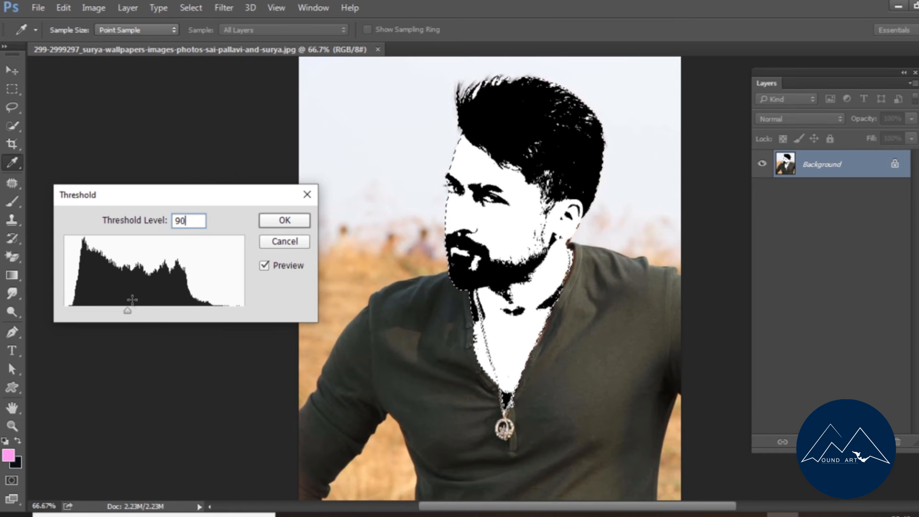
left_click_drag(127, 314, 132, 316)
key("ctrl+a")
type("90")
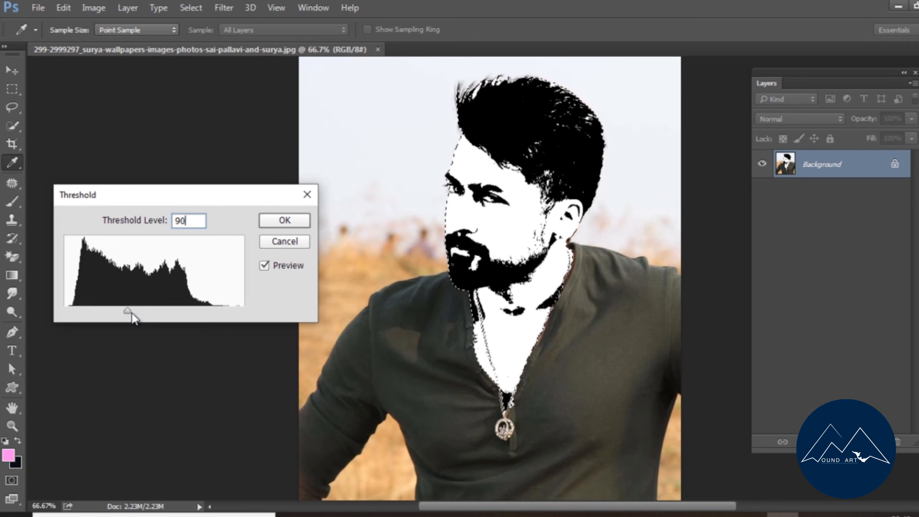
left_click(275, 220)
key("w")
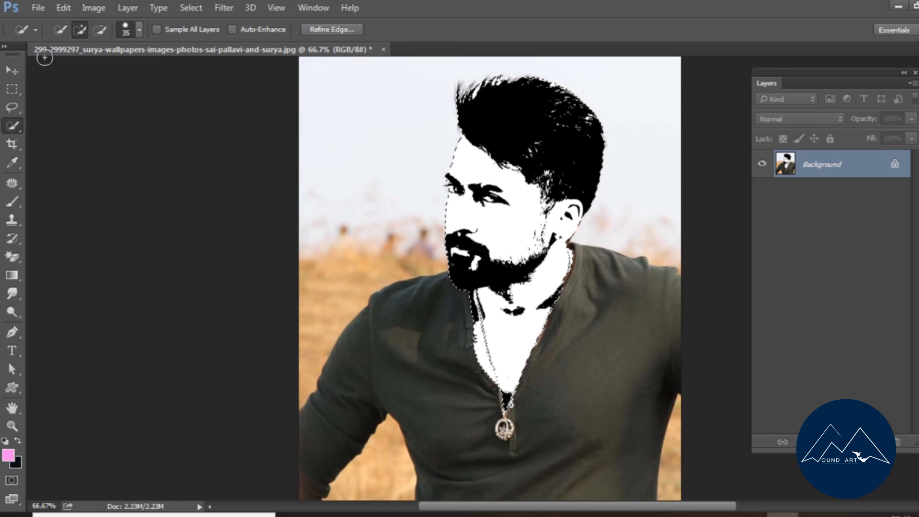
Select the black areas of the face with Color Range, using Shadows at 0% fuzziness and range 65.
left_click(13, 72)
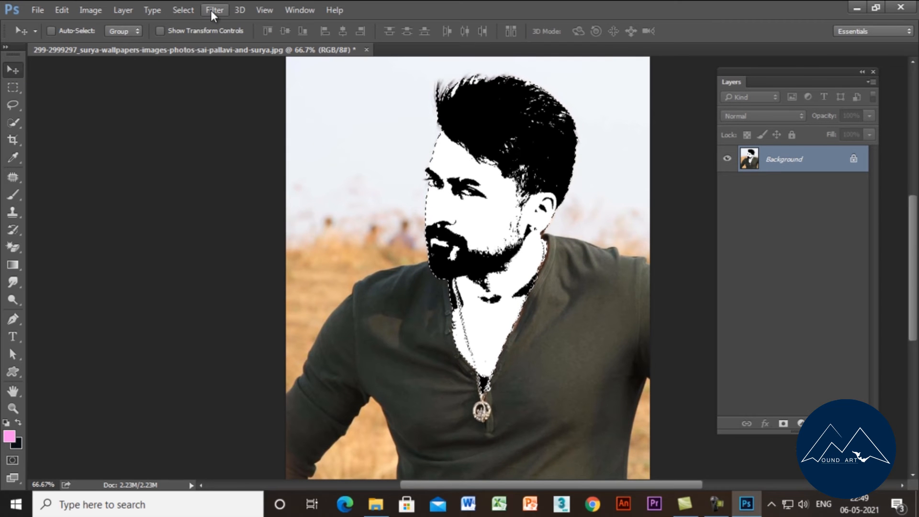
left_click(187, 11)
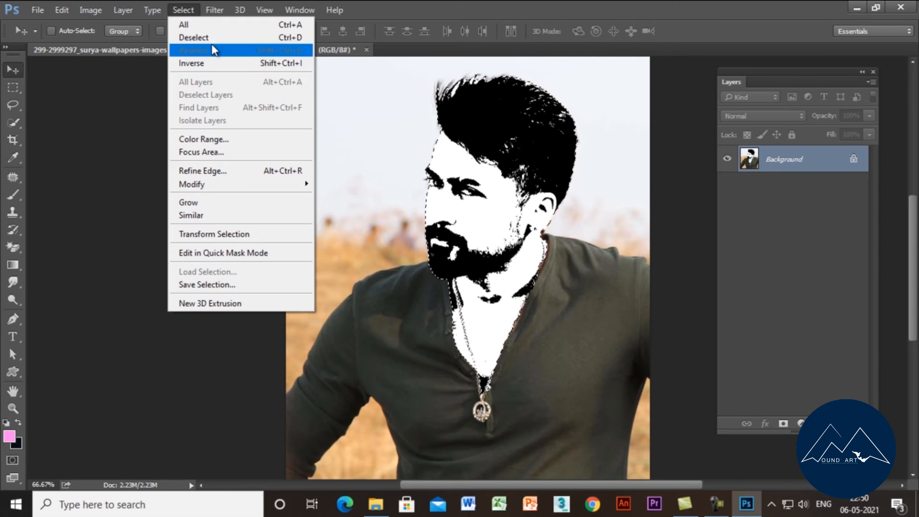
left_click(231, 141)
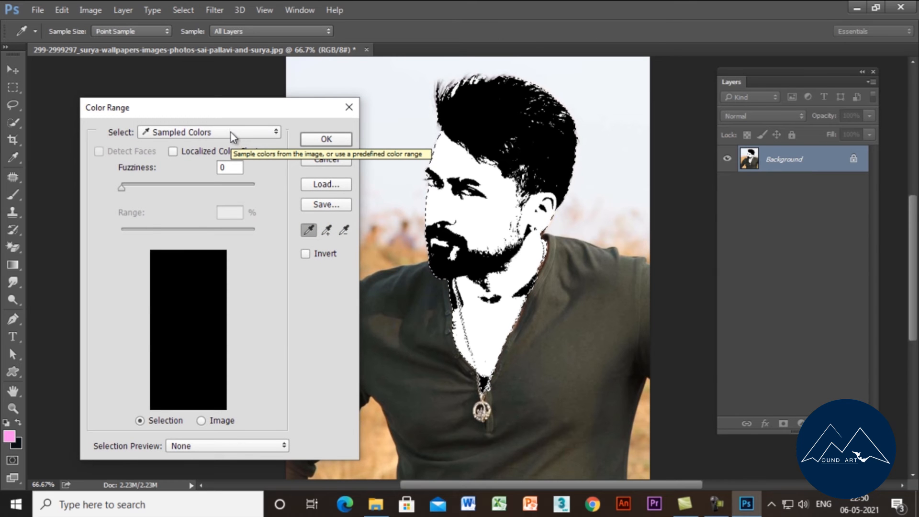
left_click(231, 134)
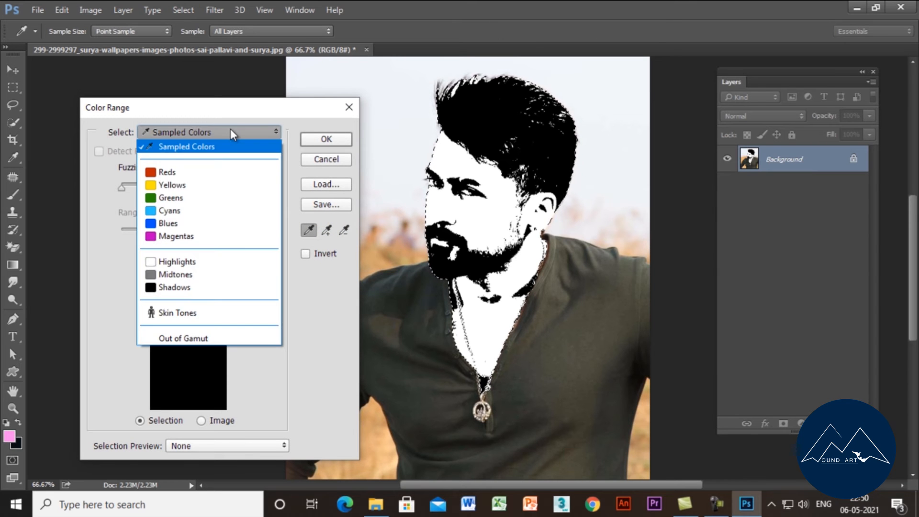
left_click(176, 288)
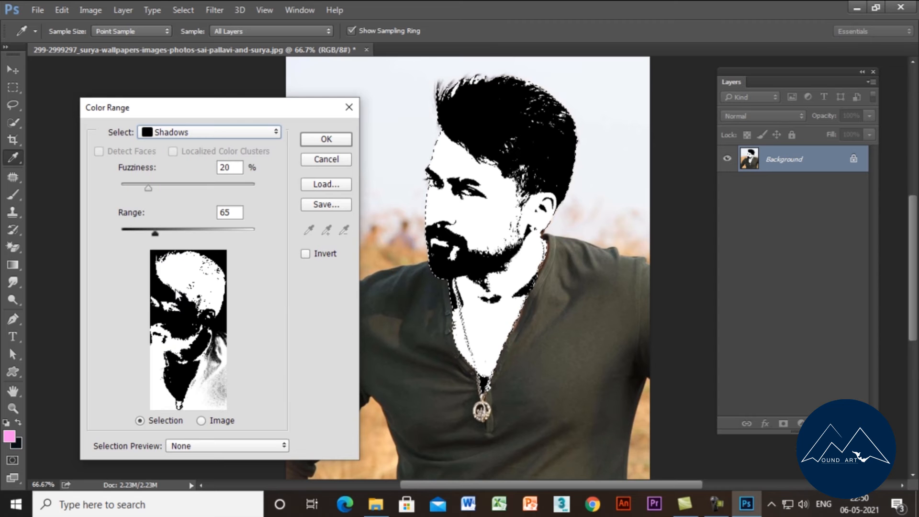
left_click(148, 189)
left_click_drag(149, 191, 117, 195)
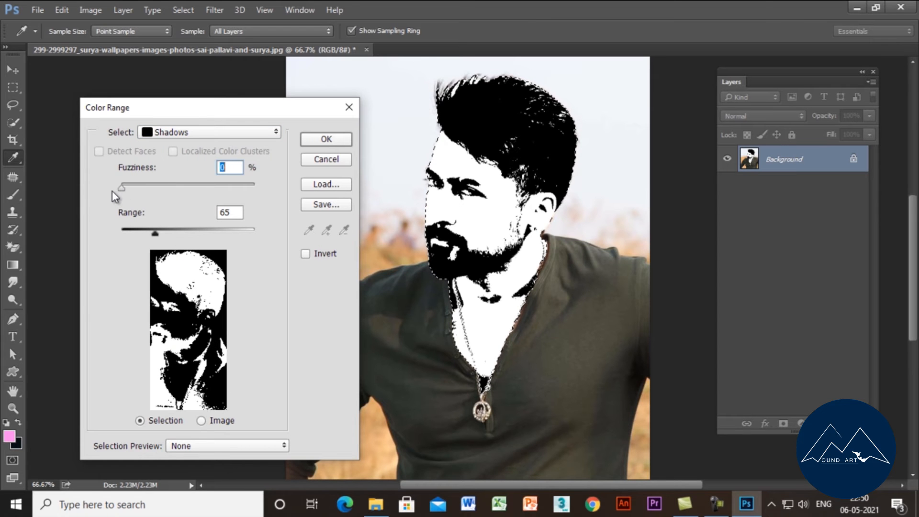
left_click(311, 141)
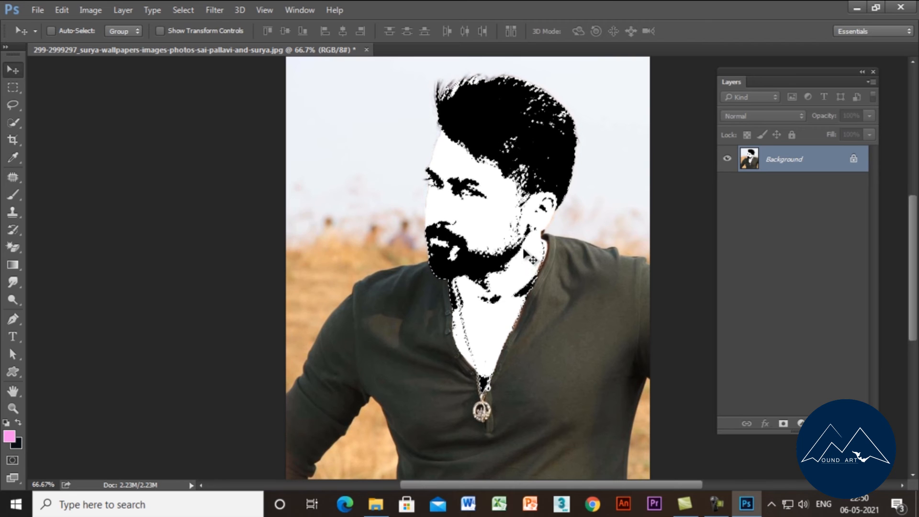
left_click_drag(433, 210, 147, 40)
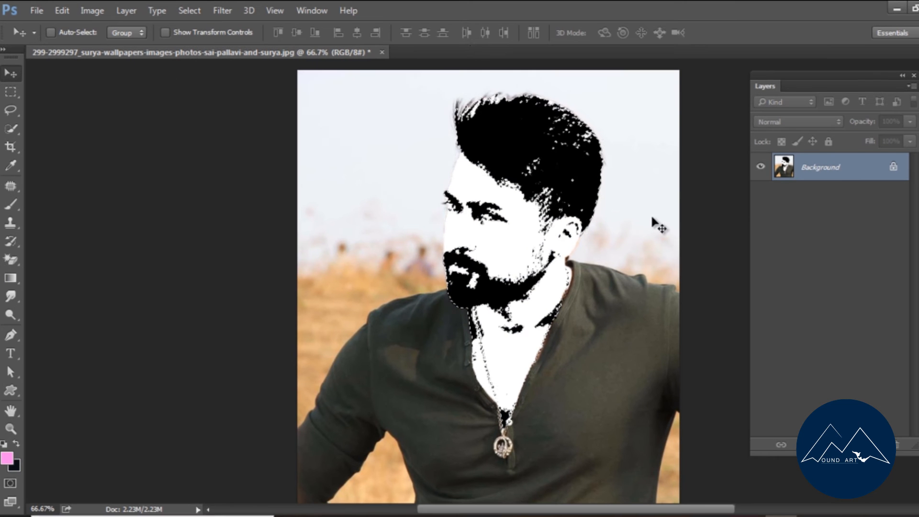
Create a 7 x 5 inch RGB document at 300 pixels per centimeter with a white background.
left_click(37, 10)
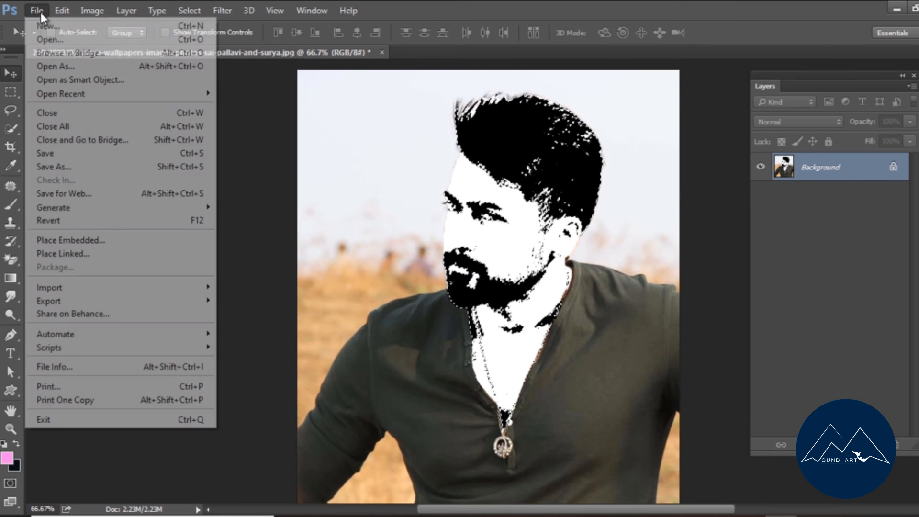
left_click(55, 27)
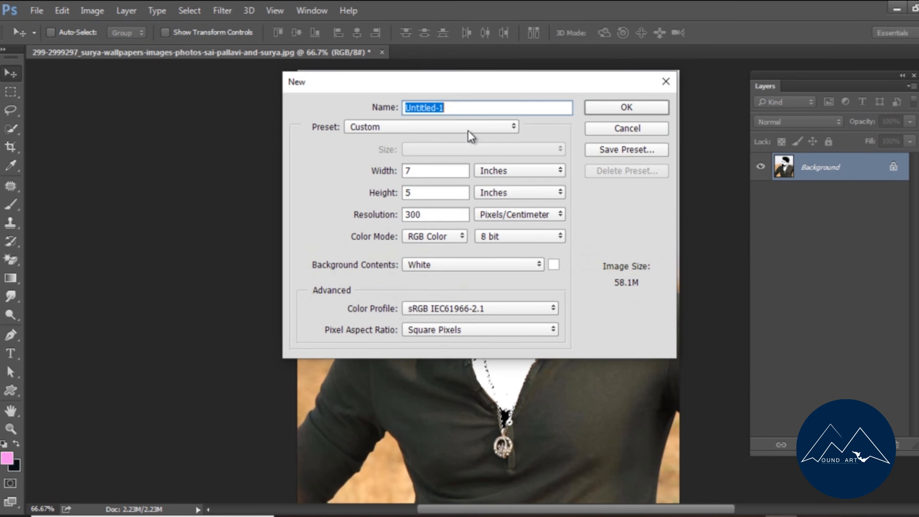
left_click(622, 108)
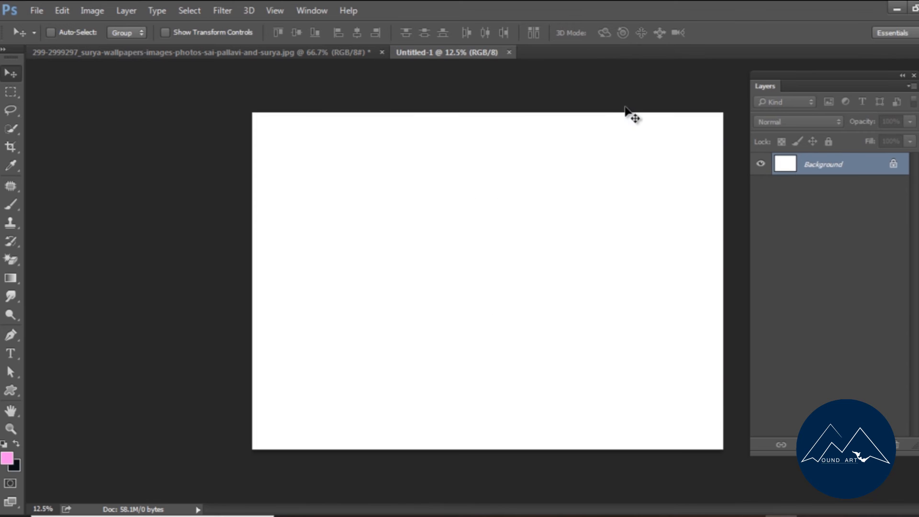
Add a new layer and define a gradient running from grey a6a6a8 to white.
left_click(10, 279)
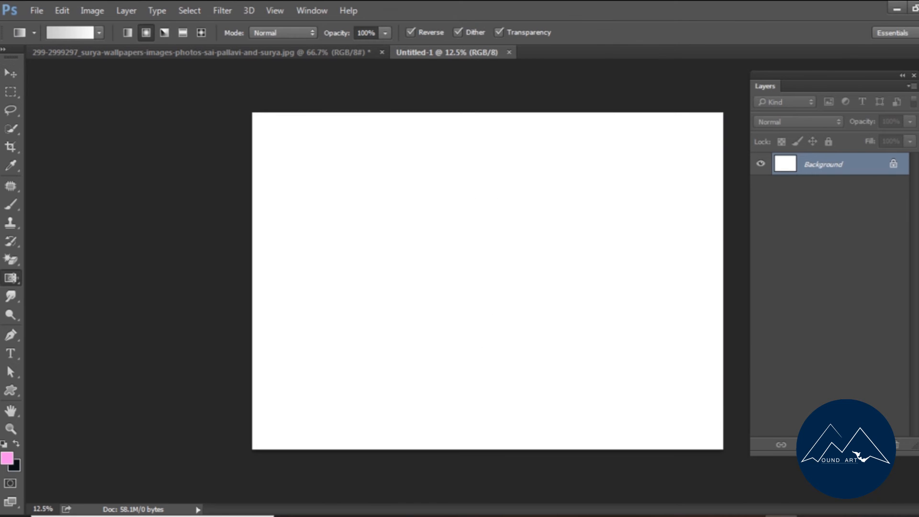
left_click(878, 444)
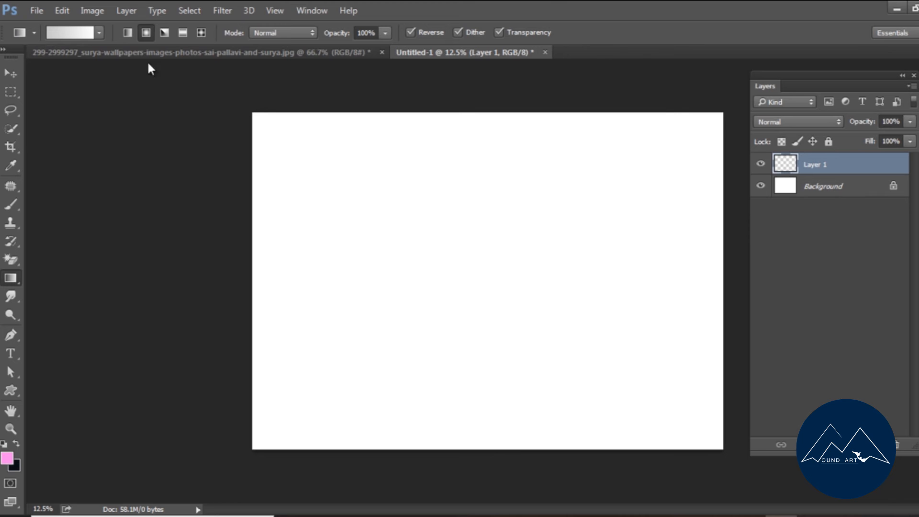
left_click(99, 34)
left_click(68, 32)
left_click(624, 392)
left_click(694, 454)
left_click(299, 185)
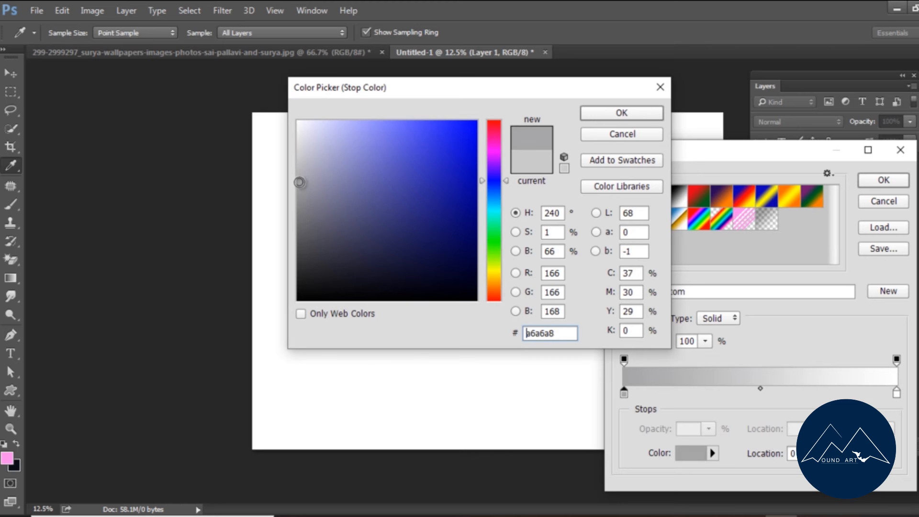
left_click(600, 117)
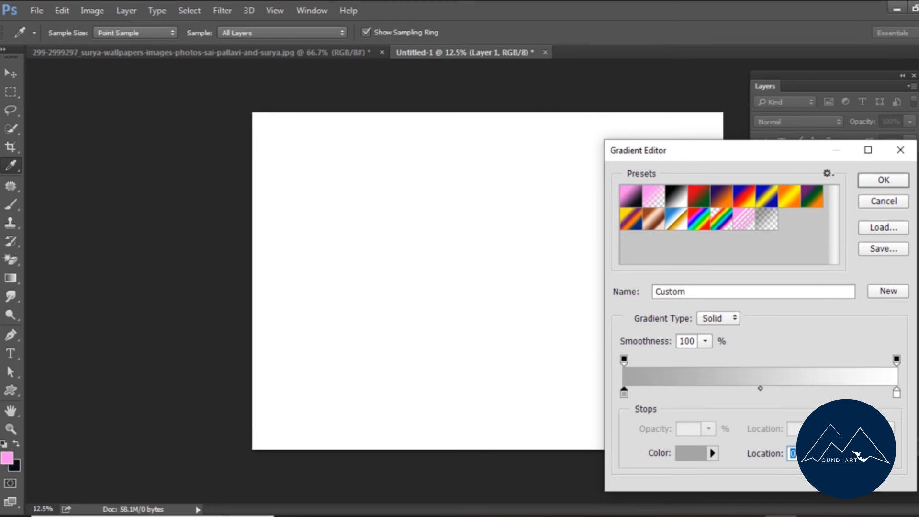
left_click(896, 393)
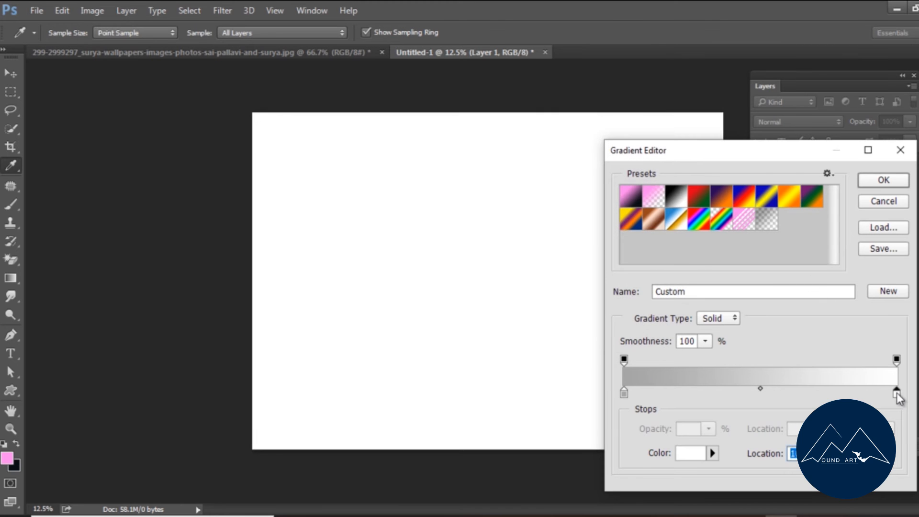
left_click(879, 181)
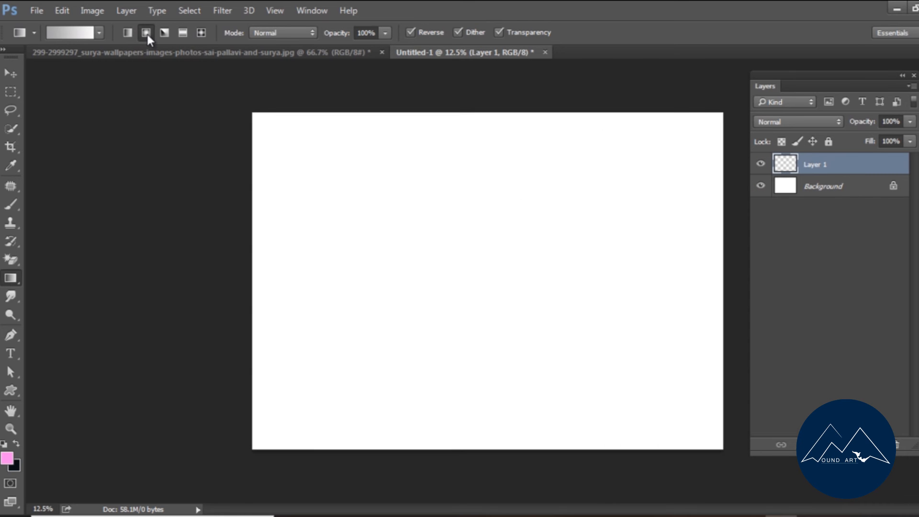
Fill the new layer with a reversed radial gradient, white slightly below the canvas centre and grey towards the edges.
left_click_drag(439, 283, 704, 125)
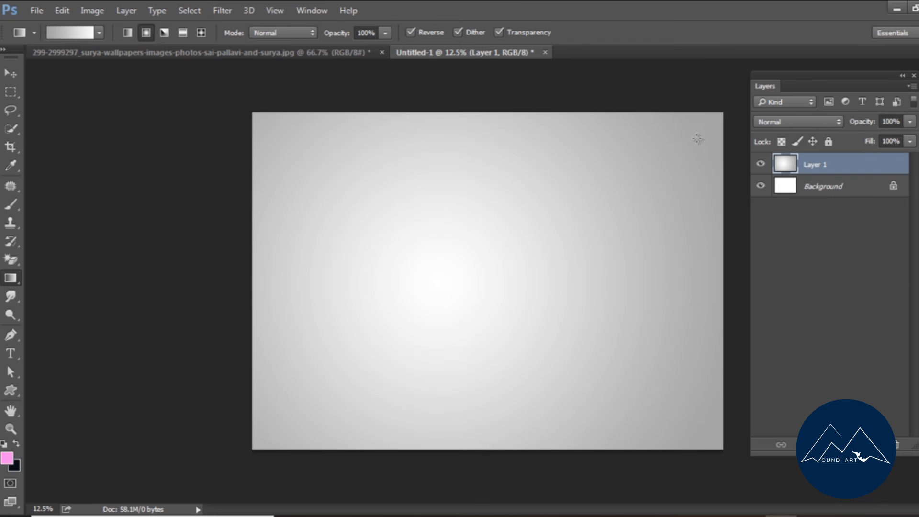
left_click_drag(472, 270, 661, 146)
left_click_drag(468, 290, 692, 159)
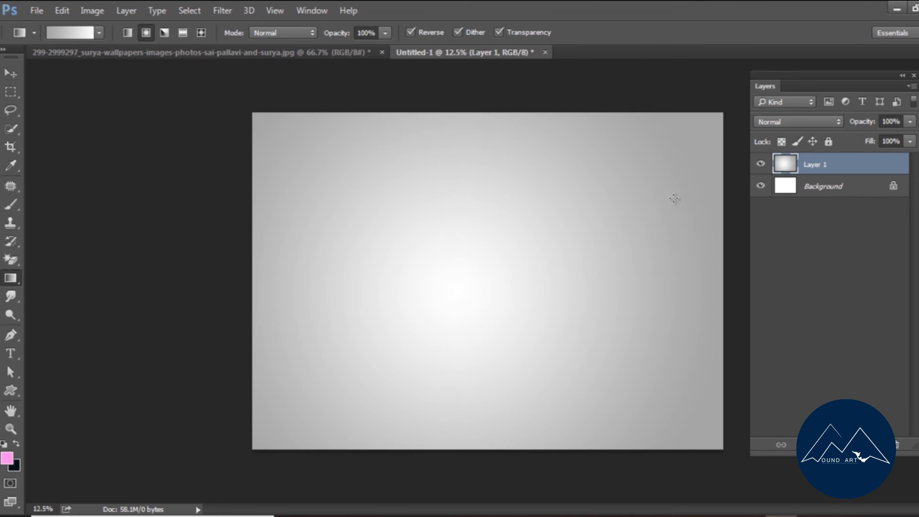
Copy the selected black face areas from the portrait photo into the new document, near the canvas centre.
left_click(12, 74)
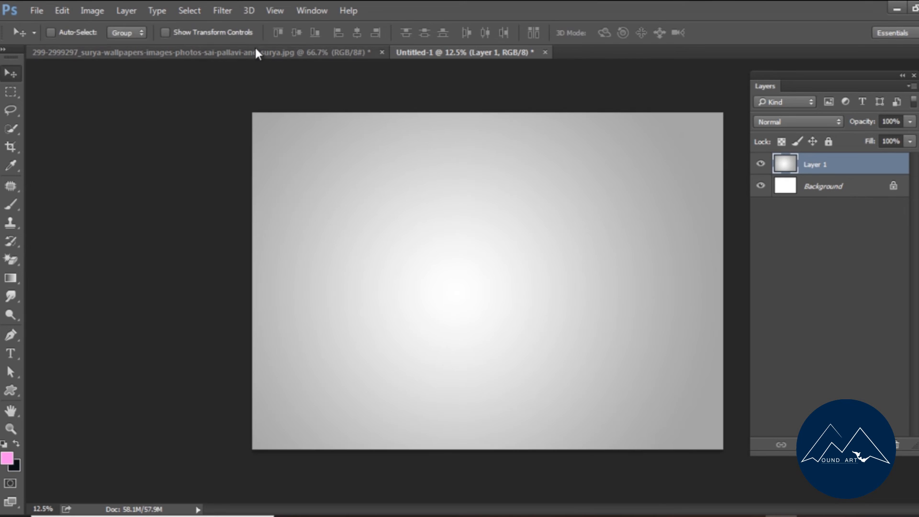
left_click(295, 50)
left_click_drag(565, 169, 498, 261)
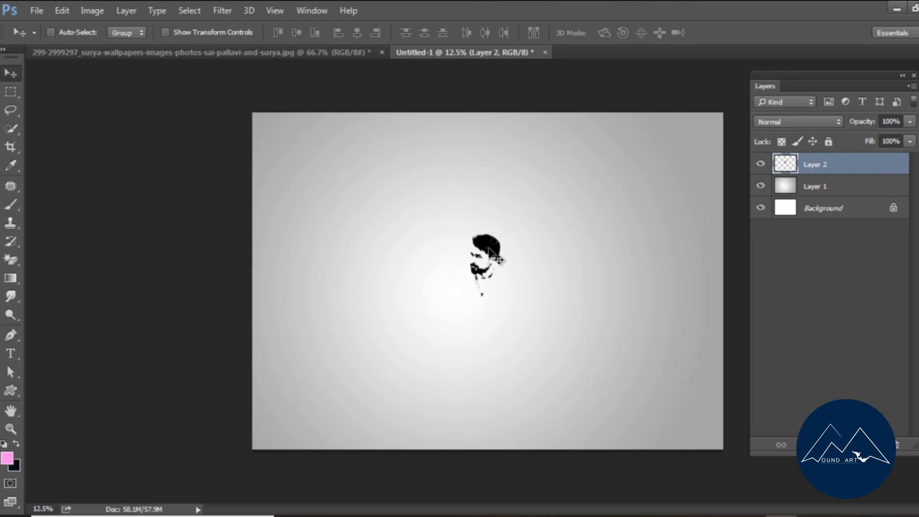
Scale up the black portrait so it fills most of the canvas height, keeping it near the canvas centre.
key("ctrl+t")
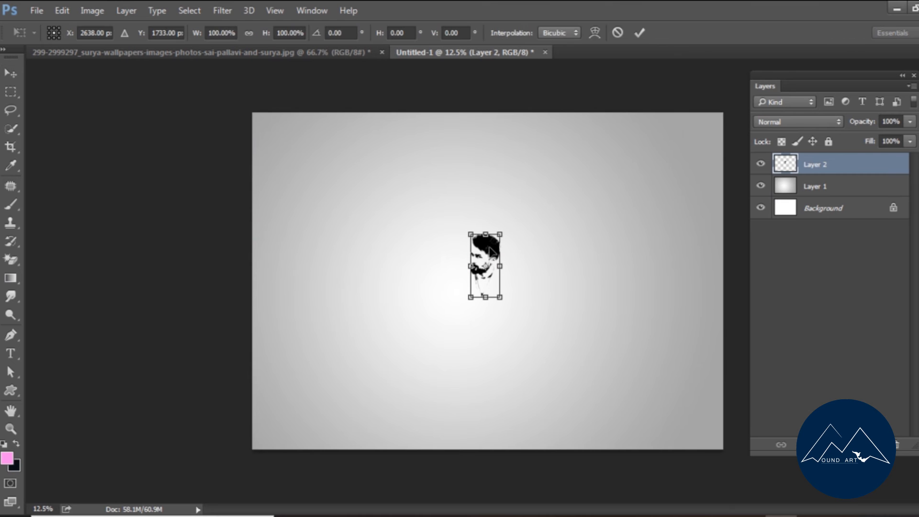
left_click_drag(505, 231, 514, 169)
key("Return")
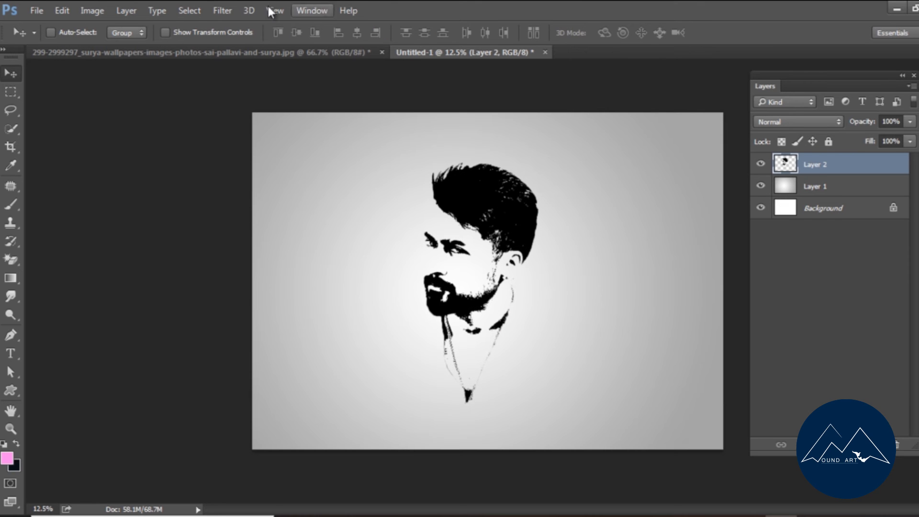
Open the purple-to-red gradient picture named images and copy it into the portrait document as a new top layer.
left_click(41, 10)
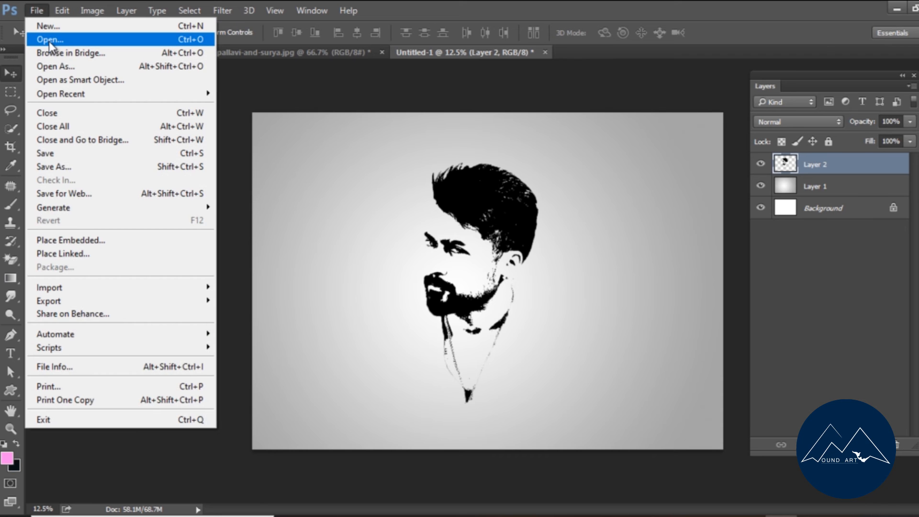
left_click(49, 40)
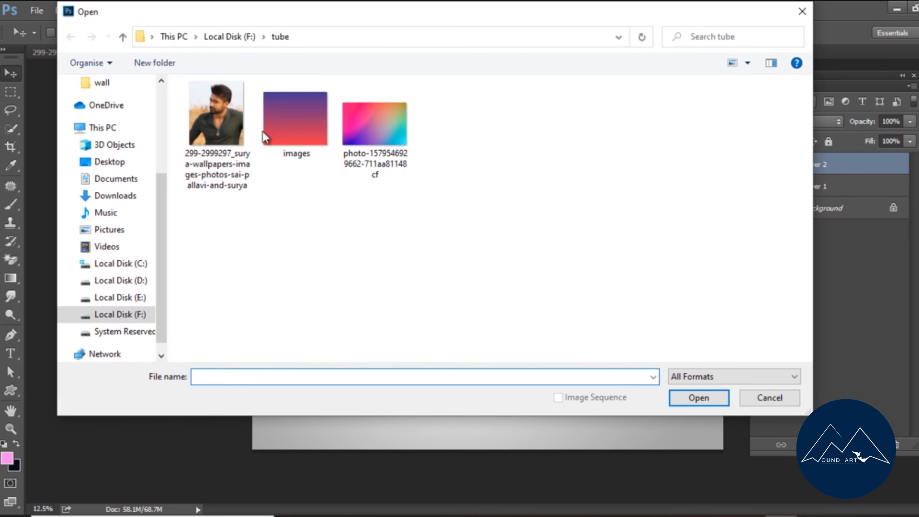
left_click(286, 137)
left_click(697, 398)
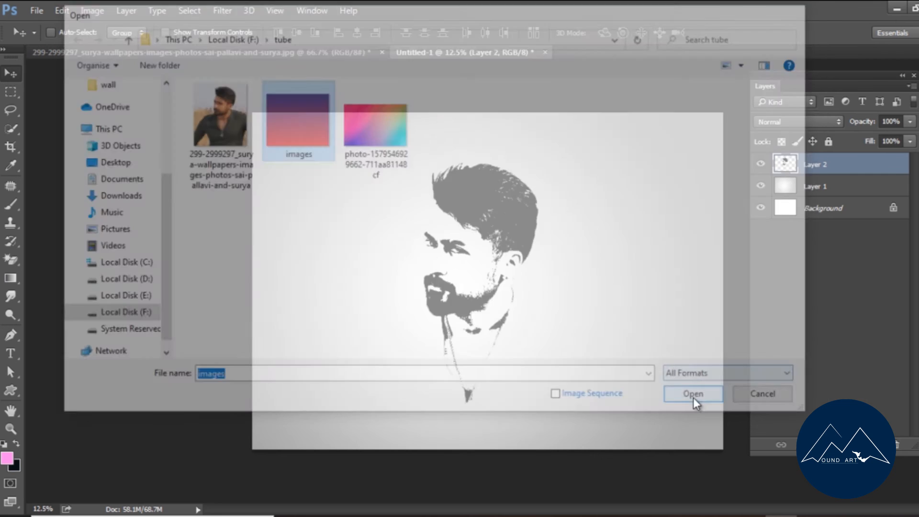
left_click_drag(508, 266, 590, 88)
Enlarge the gradient picture to about 1396%, position it over the portrait and clip it to the portrait layer.
key("ctrl+t")
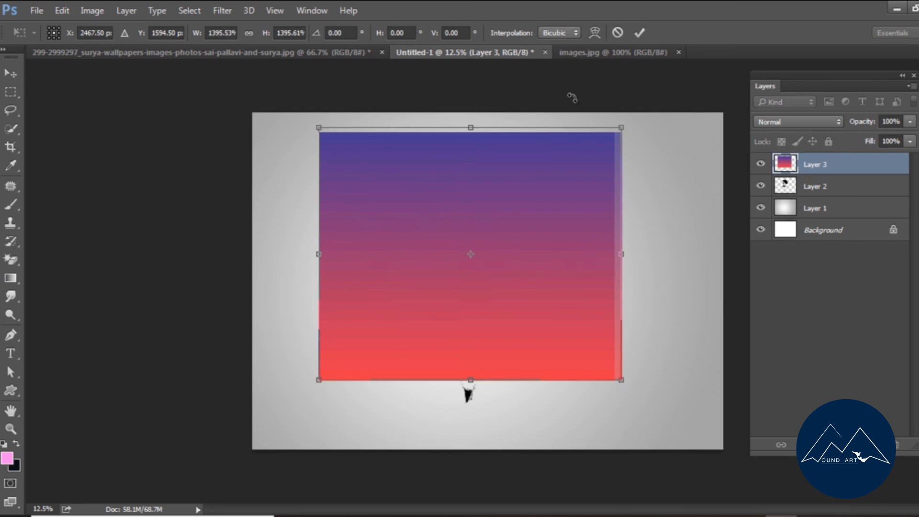
key("Return")
left_click_drag(509, 199, 510, 221)
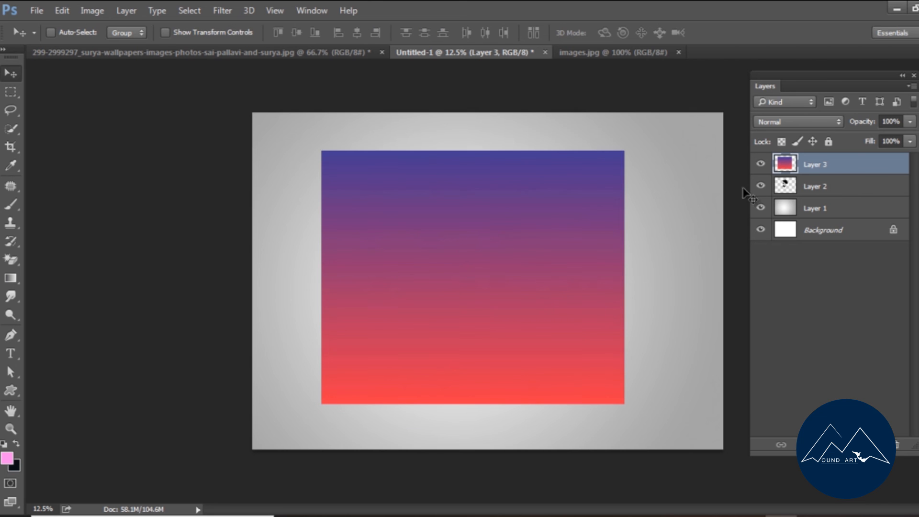
right_click(845, 163)
left_click(596, 259)
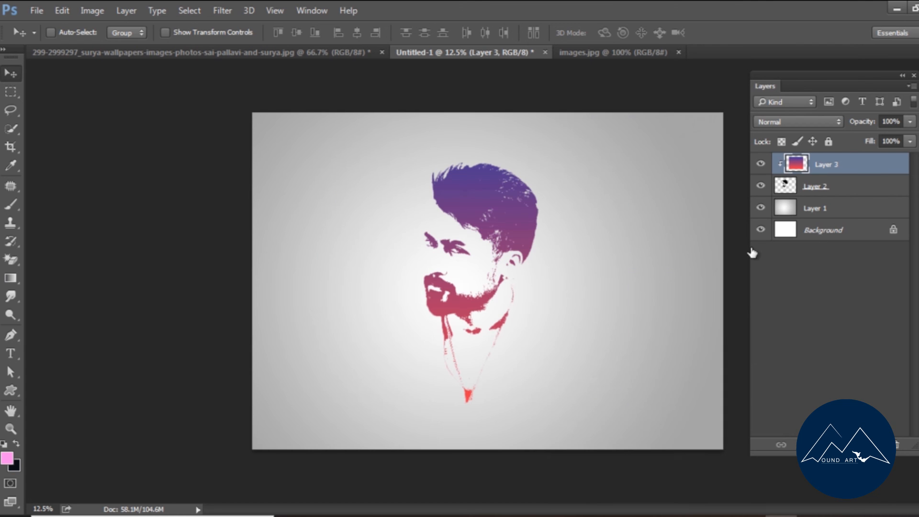
Release the gradient layer's clipping mask and clip it to the portrait layer again.
right_click(854, 163)
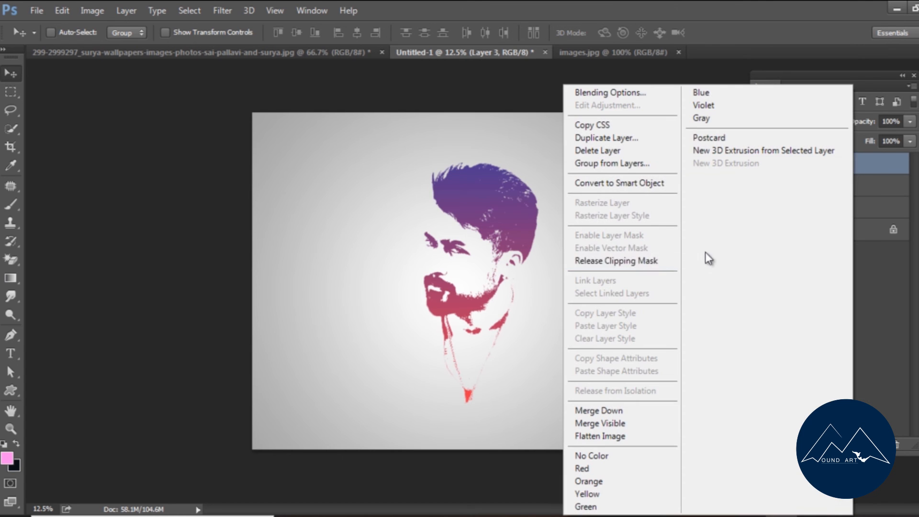
left_click(633, 263)
left_click(115, 10)
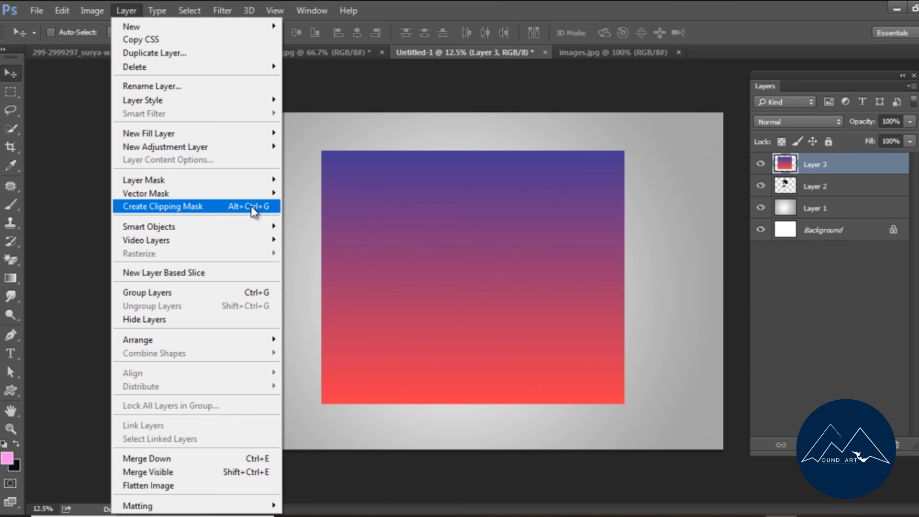
left_click(254, 211)
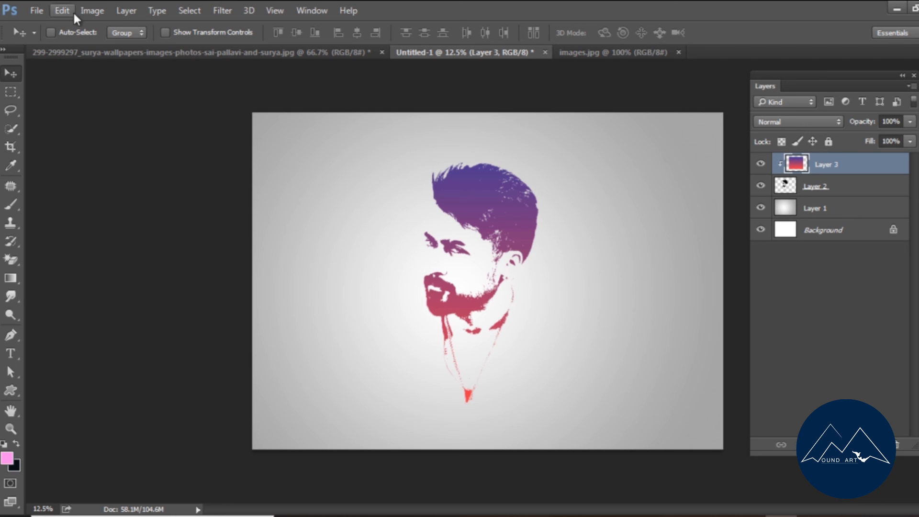
Adjust the gradient layer's Hue/Saturation to hue -30, saturation +8 and lightness -14.
left_click(90, 10)
mouse_move(91, 46)
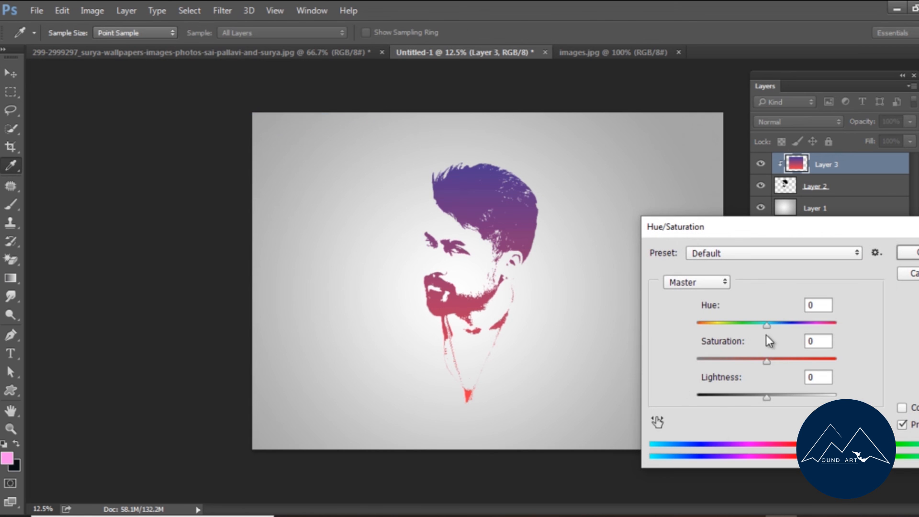
mouse_move(767, 331)
left_mouse_down()
mouse_move(790, 330)
mouse_move(745, 341)
mouse_move(752, 329)
left_mouse_up()
mouse_move(767, 363)
left_mouse_down()
mouse_move(774, 364)
mouse_move(748, 367)
mouse_move(764, 366)
left_mouse_up()
left_click_drag(751, 325, 755, 328)
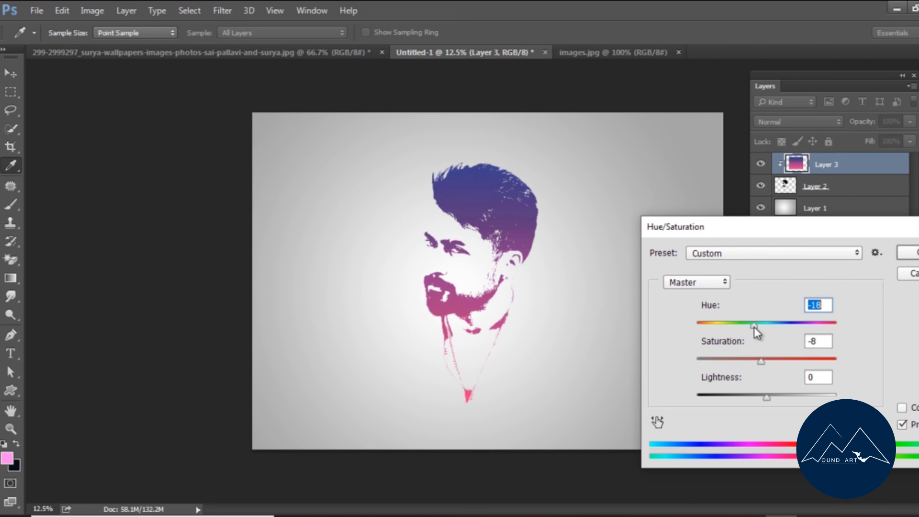
left_click_drag(761, 361, 755, 364)
left_click_drag(766, 397, 758, 405)
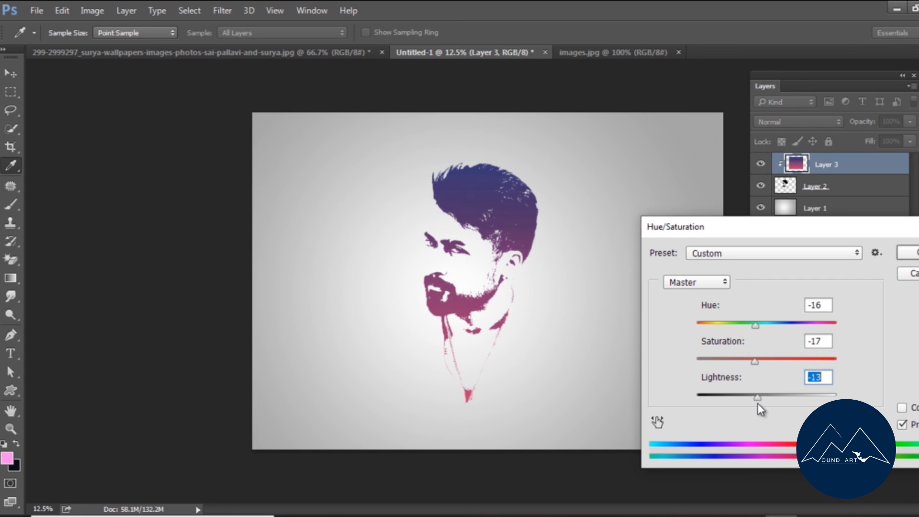
left_click_drag(755, 363, 760, 365)
left_click(756, 327)
left_click_drag(756, 328, 751, 371)
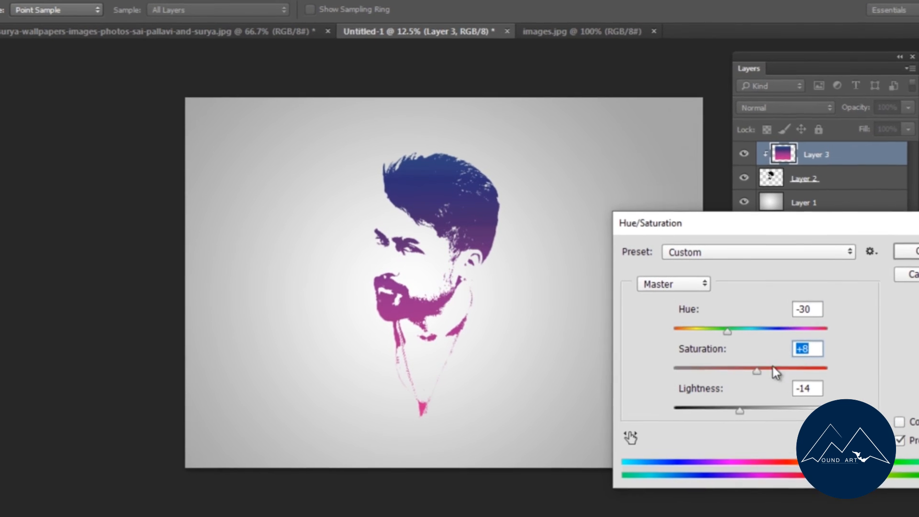
left_click(911, 252)
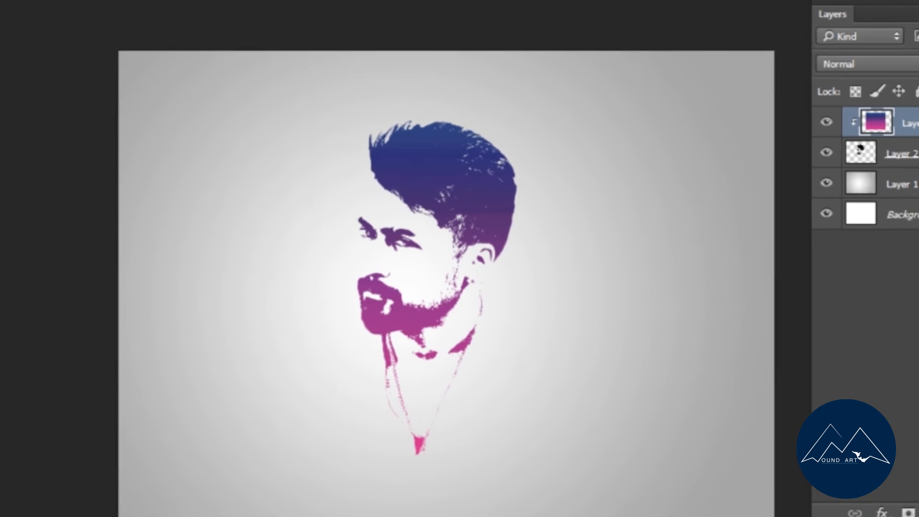